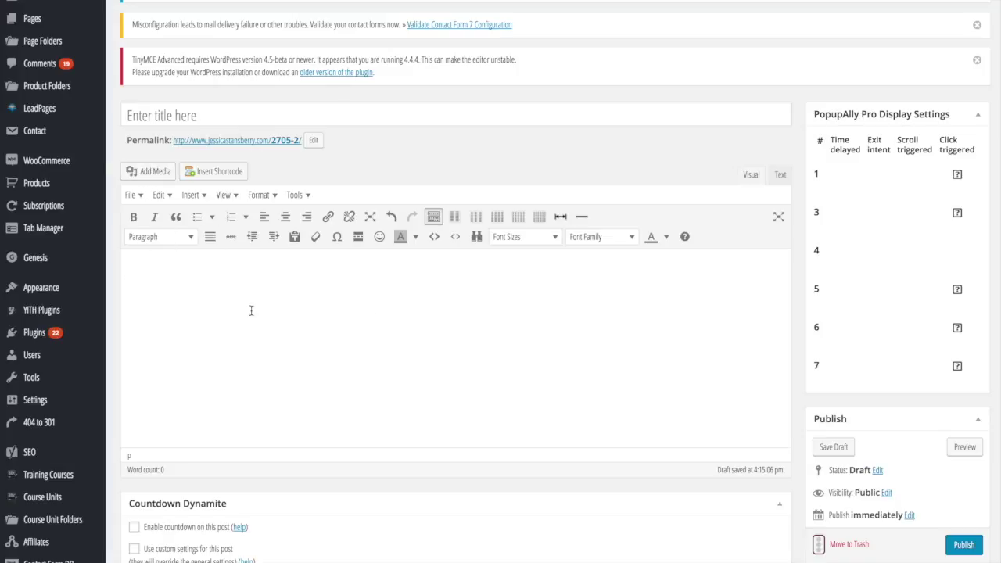
- Insert me_circle.png from the media library into the post at Medium 300 × 300 size with left alignment
left_click(157, 171)
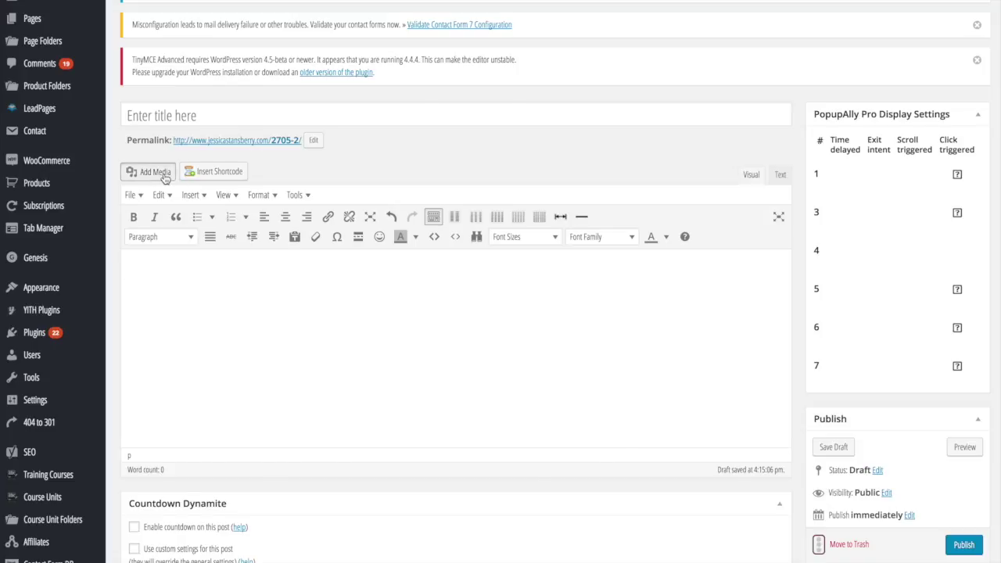
left_click(252, 306)
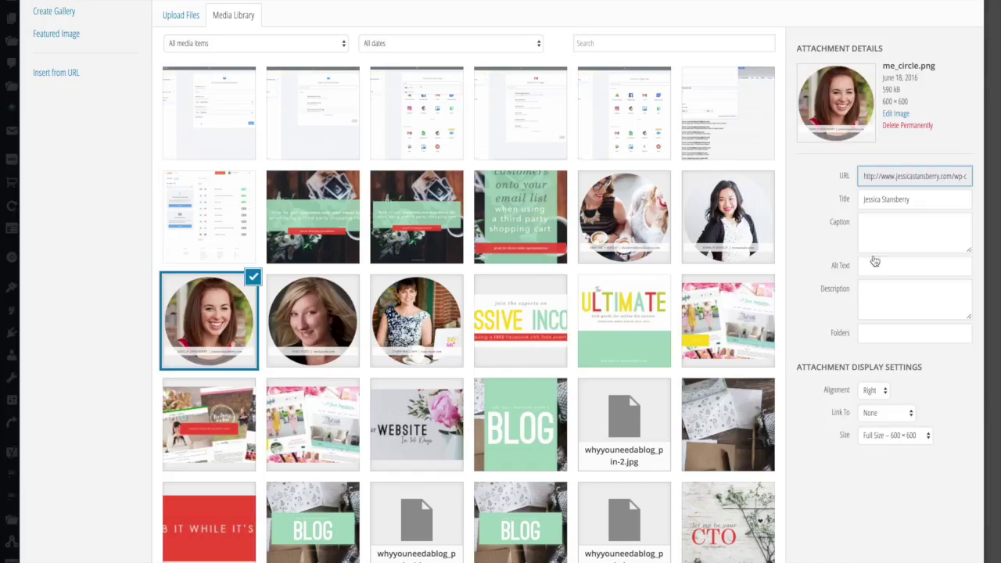
left_click(908, 436)
left_click(950, 424)
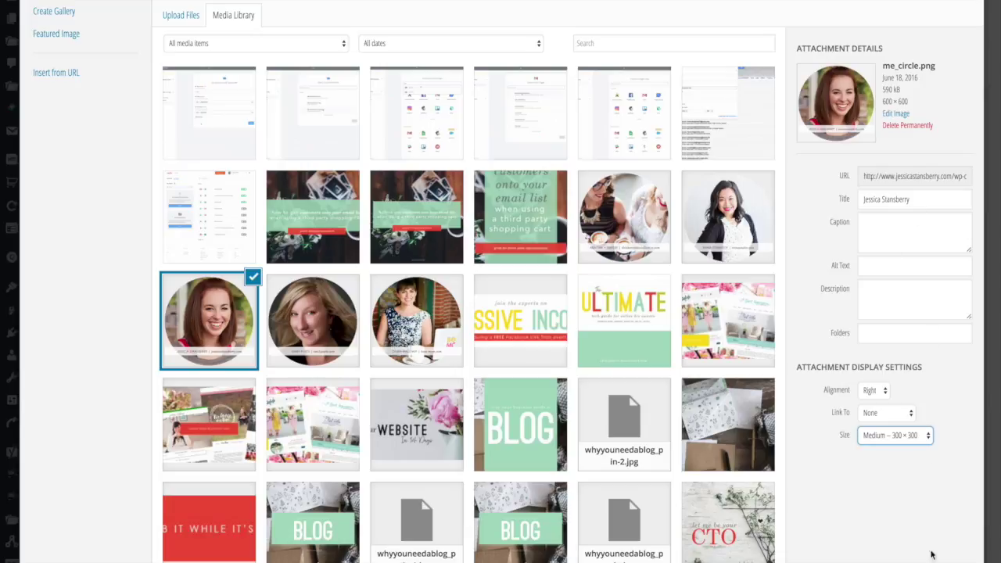
left_click(876, 389)
left_click(876, 365)
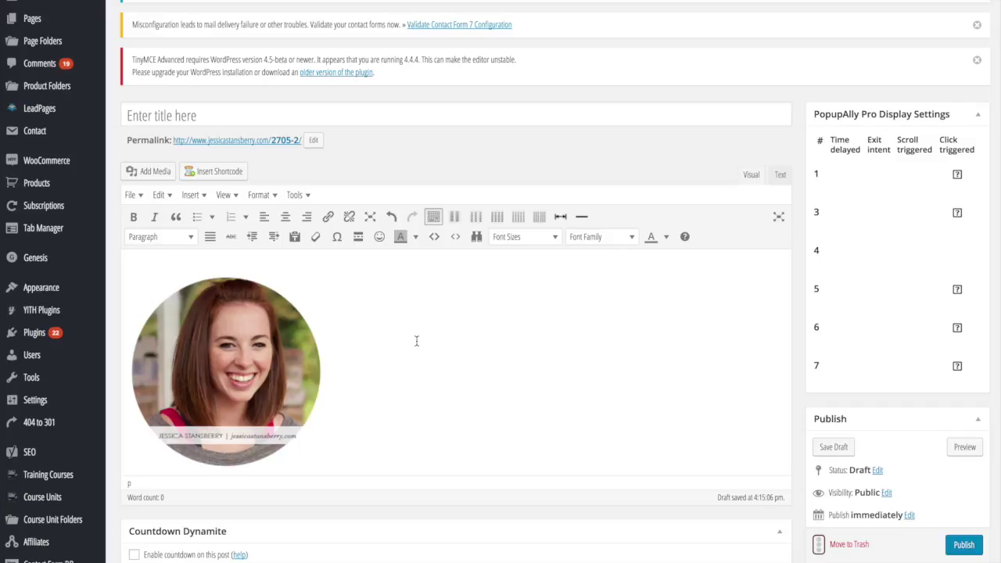
- Enter the filler text "sdfgsfgsdfg dafd adgffsgf asdg agaf gfag asd" beside the photo
type("sdfgsfgsdfg dafd adgffs")
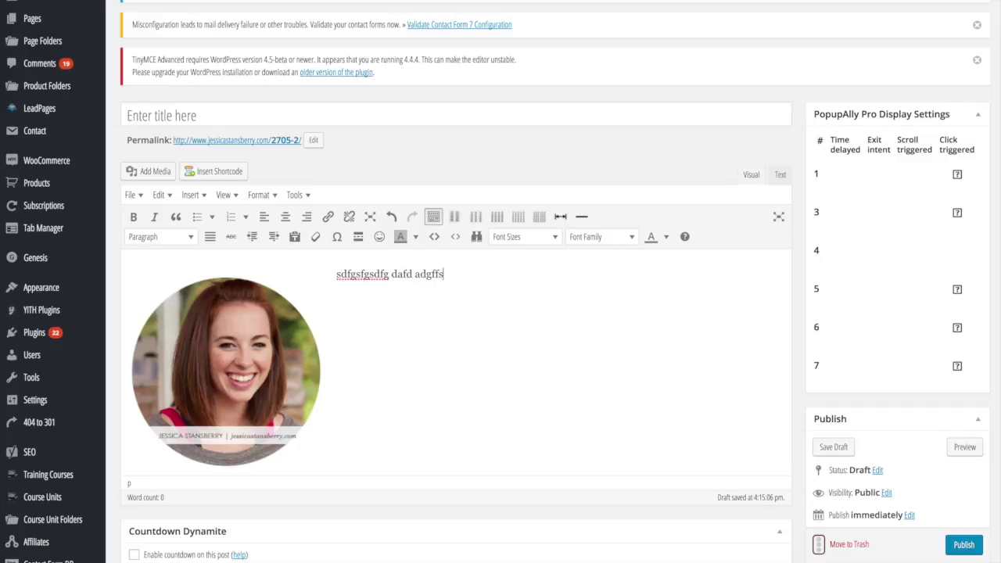
type("gf asdg agaf gfag a")
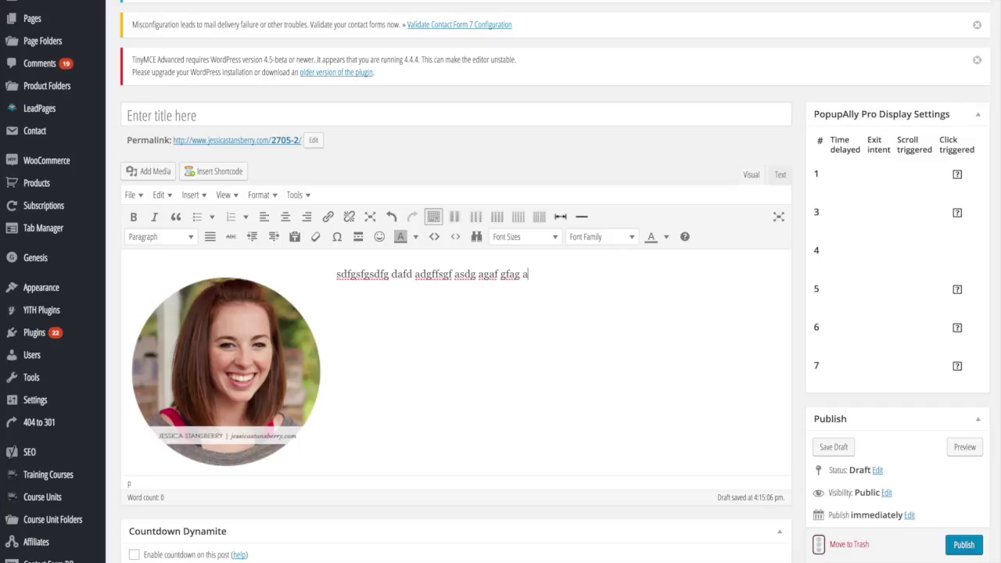
type("sd")
- Link the first filler word, "sdfgsfgsdfg", to the website's home page URL
left_click_drag(389, 274, 336, 275)
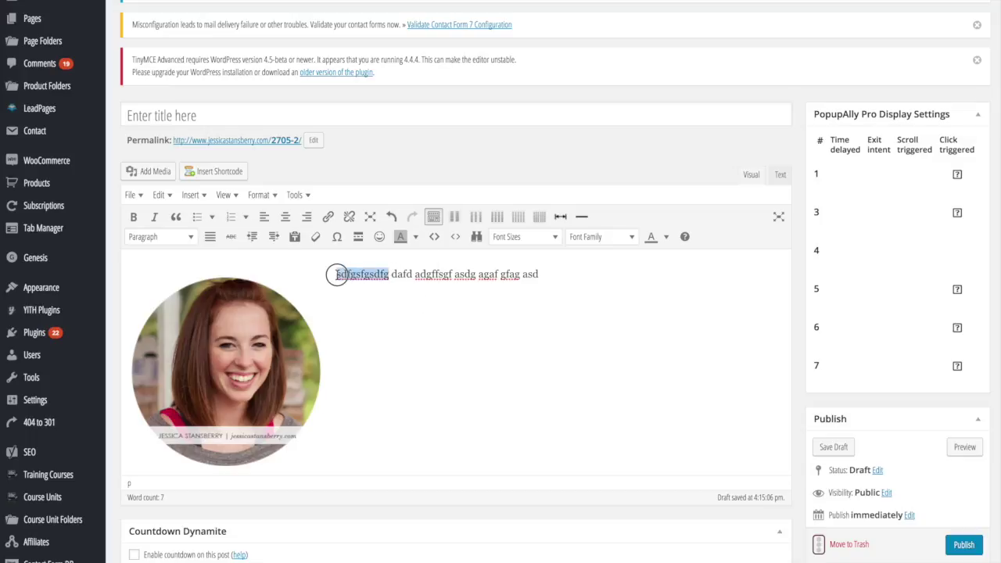
left_click(328, 216)
type("w")
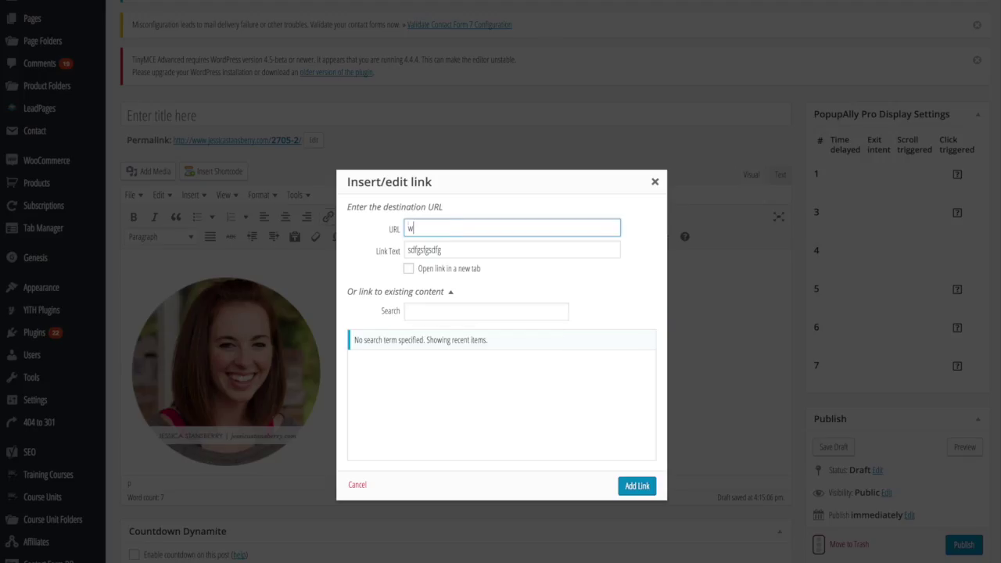
type("ww.jessicastansberry.com")
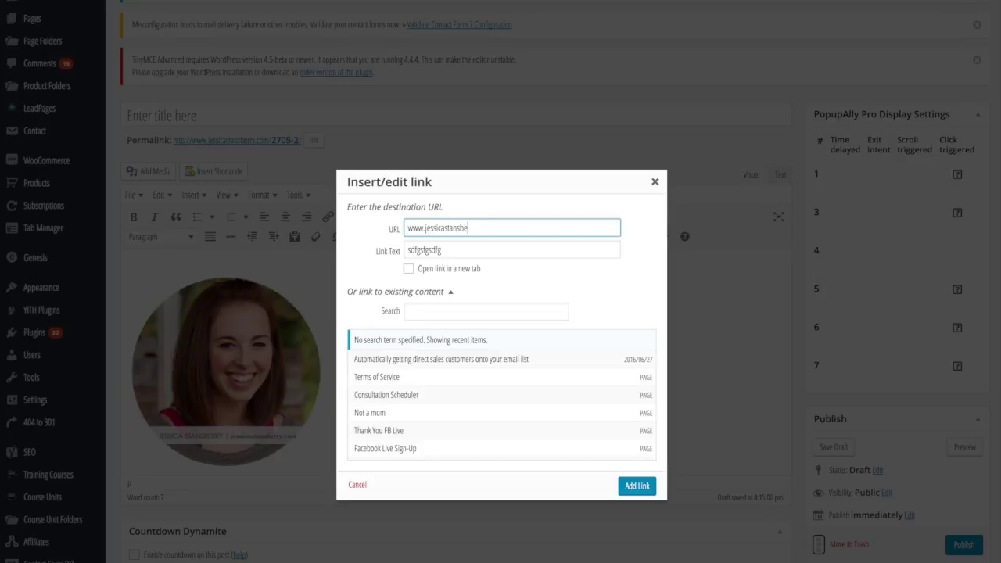
left_click(637, 486)
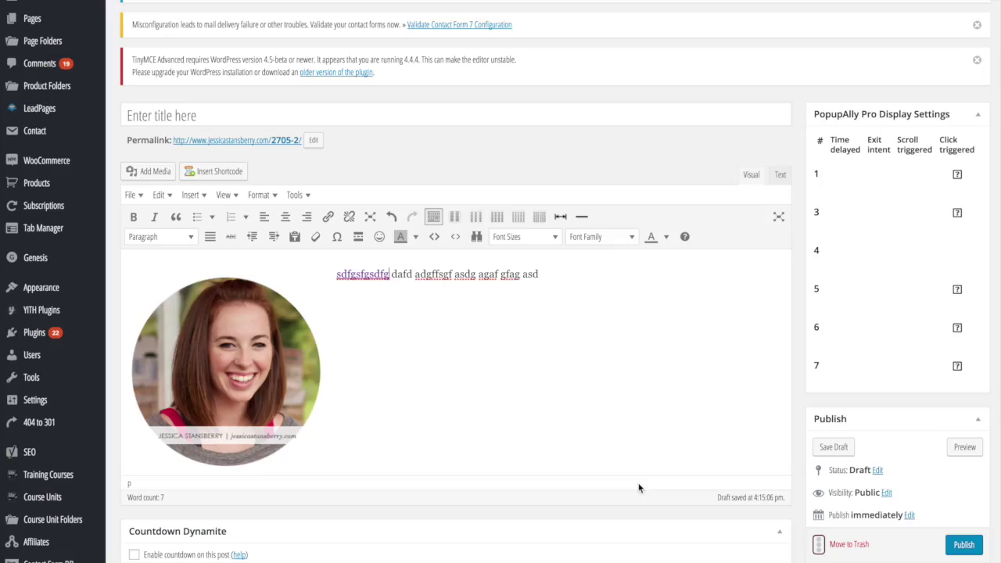
- Link the round photo to the website's home page URL
left_click(264, 350)
left_click(328, 216)
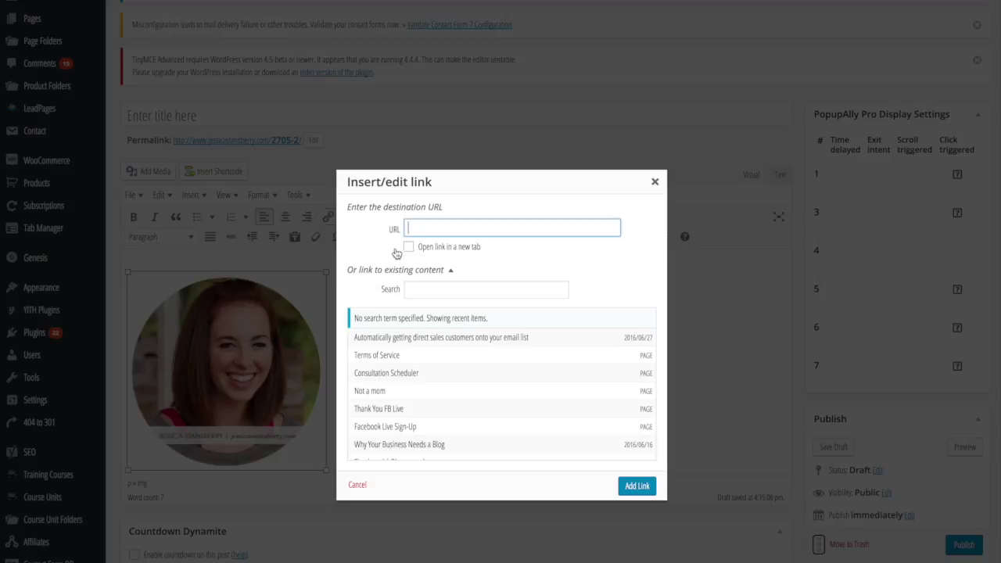
type("www.jessicastansberry.com")
left_click(638, 486)
left_click(554, 280)
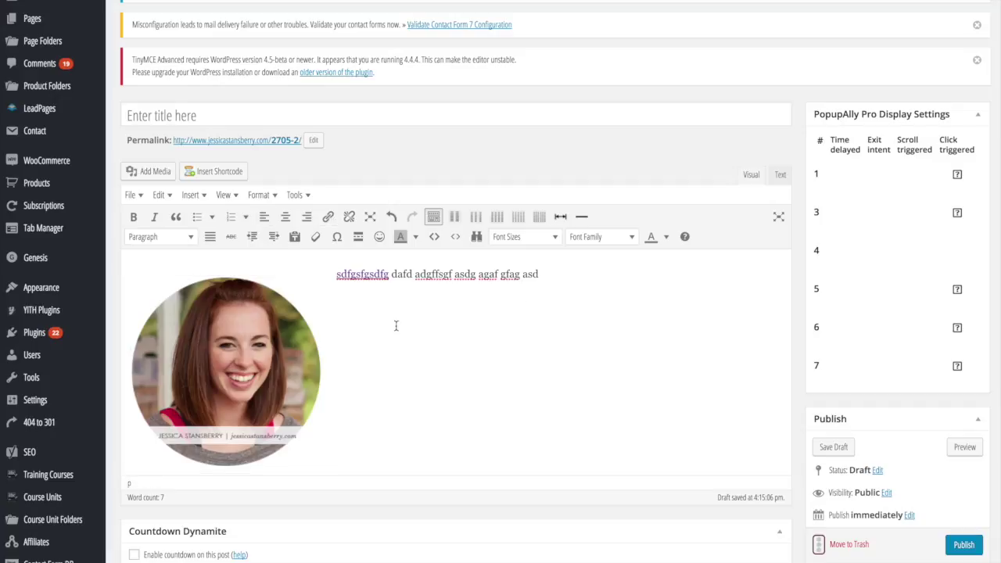
- Shrink the round photo proportionally to about 145 × 144 pixels
left_click(325, 470)
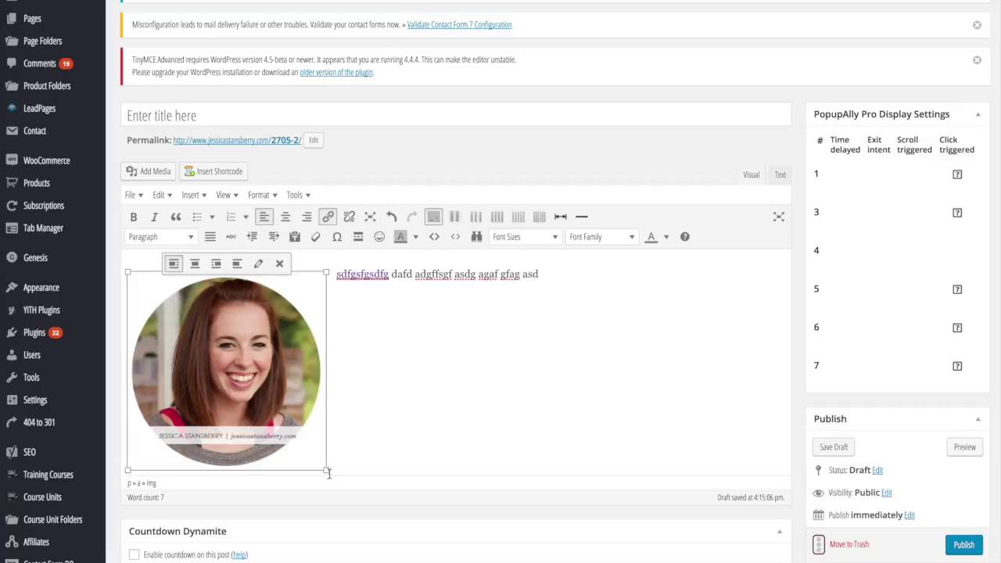
left_click_drag(327, 470, 224, 367)
left_click(422, 282)
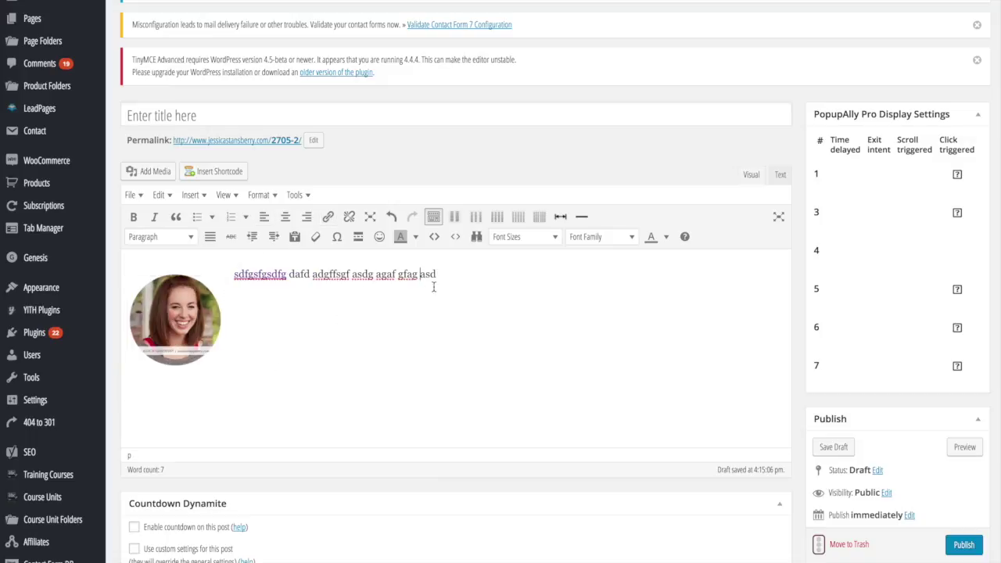
- Append the words "Facebook Twitter" to the end of the filler text line
left_click(458, 275)
key("Up")
key("Down")
type("Facebook Twitter")
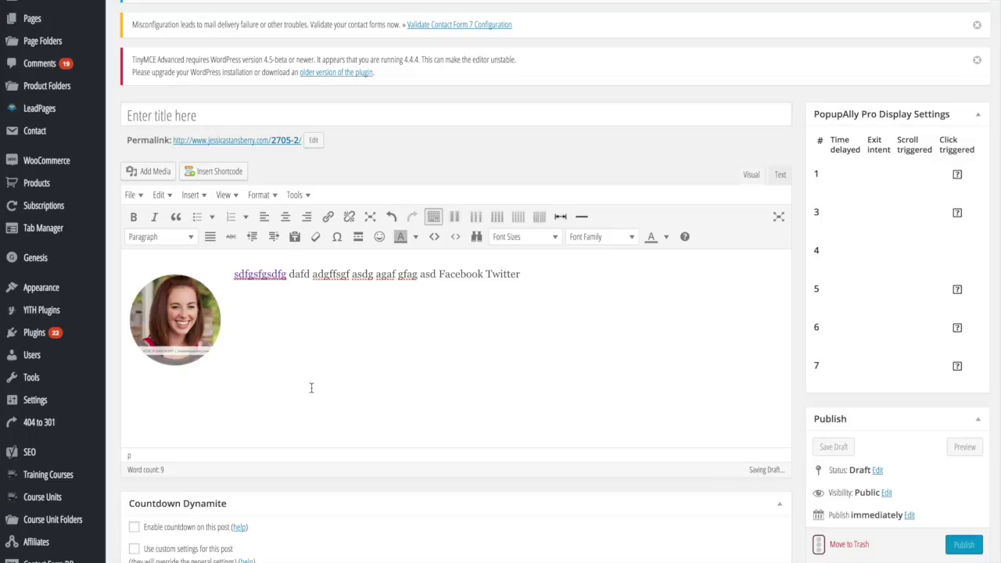
left_click(195, 308)
left_click(287, 273)
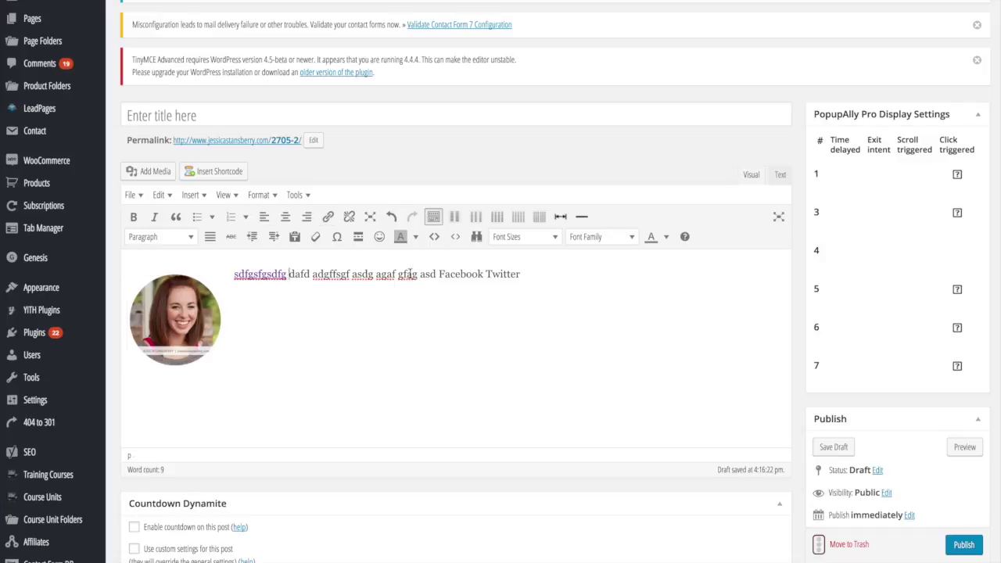
left_click(522, 273)
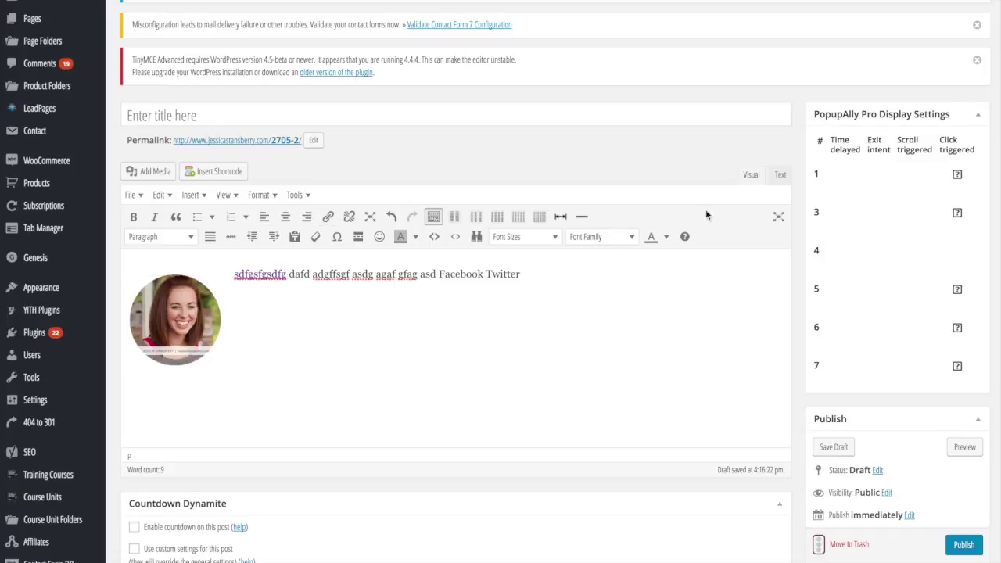
- Show the post content as HTML source and select the entire code
left_click(781, 177)
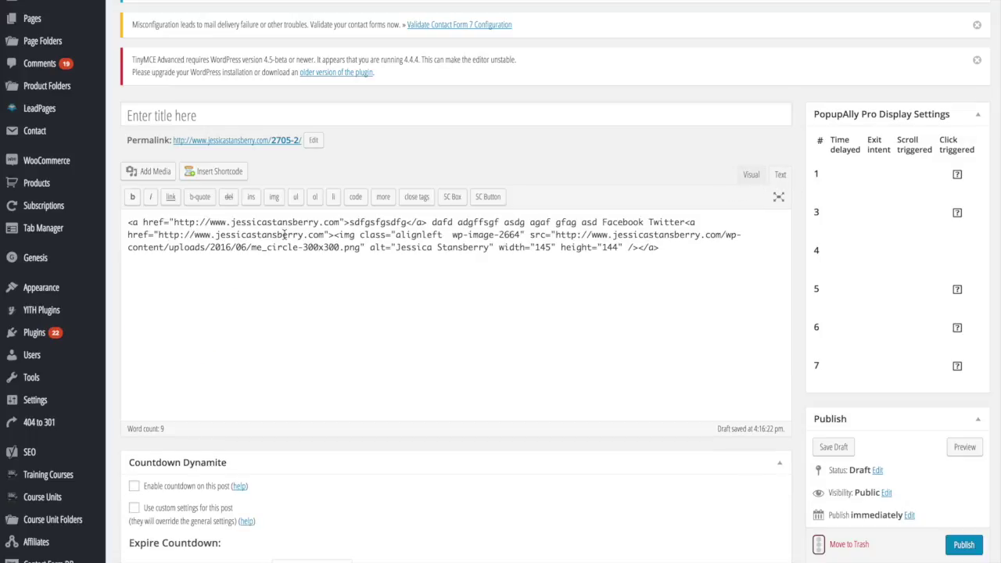
key("ctrl+a")
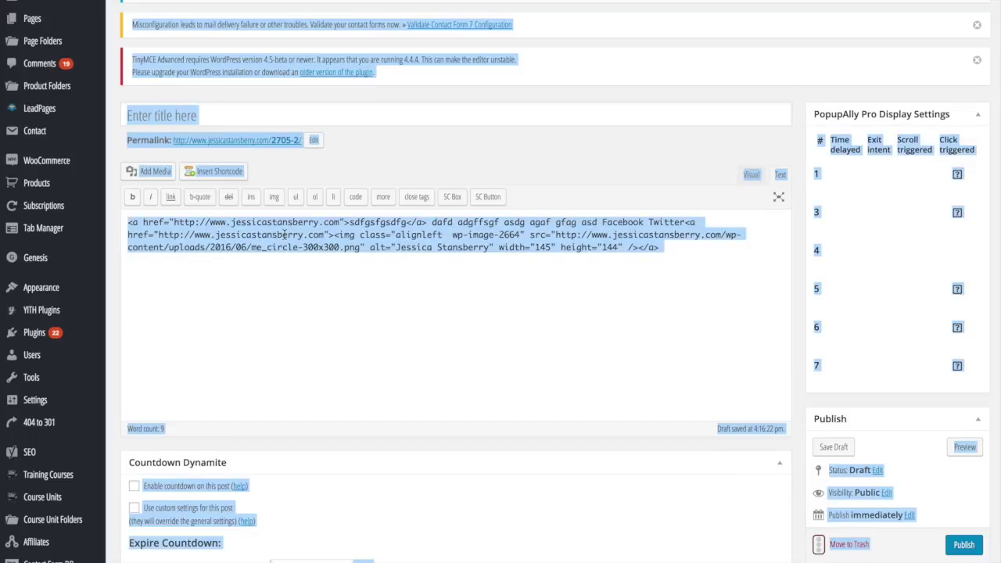
left_click(371, 239)
left_click_drag(661, 247, 141, 209)
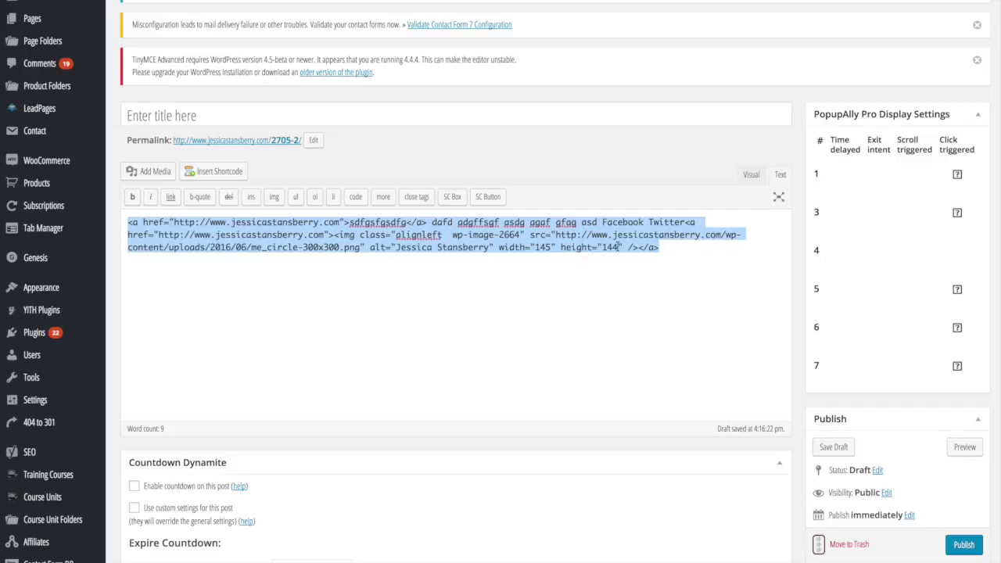
- Compare the visual layout with its HTML source, selecting the whole code once more, and end in the source view
left_click(753, 179)
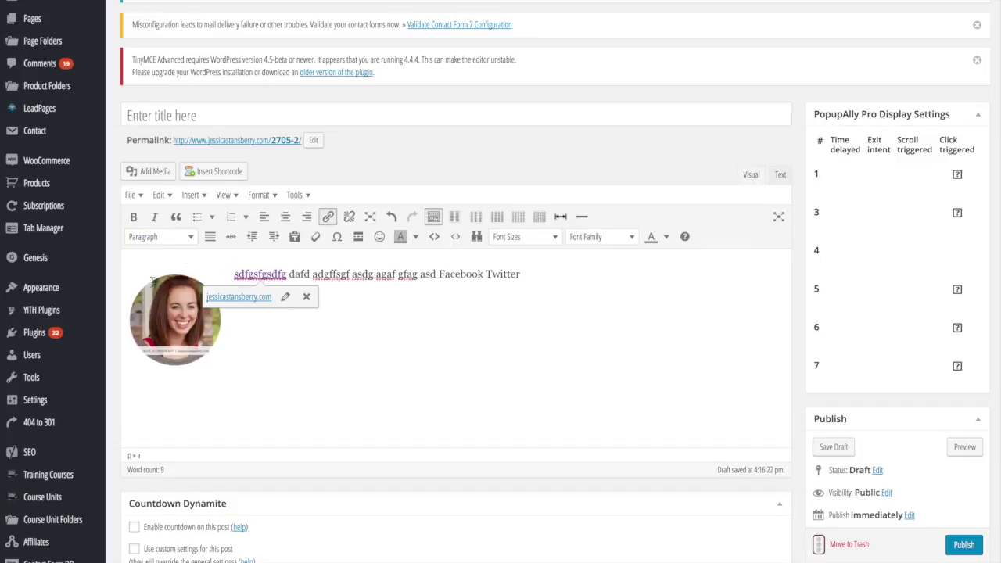
left_click(781, 175)
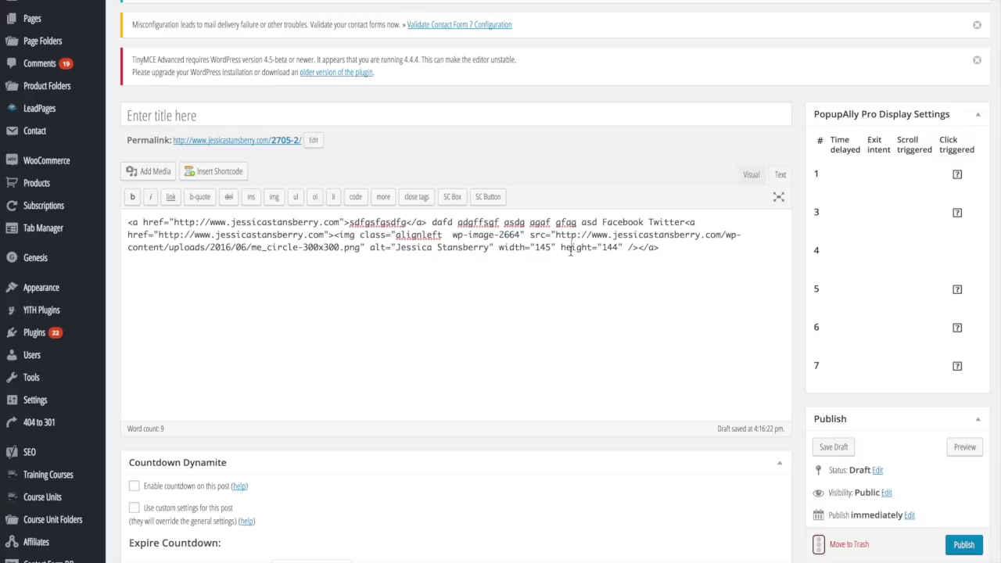
left_click_drag(669, 247, 112, 212)
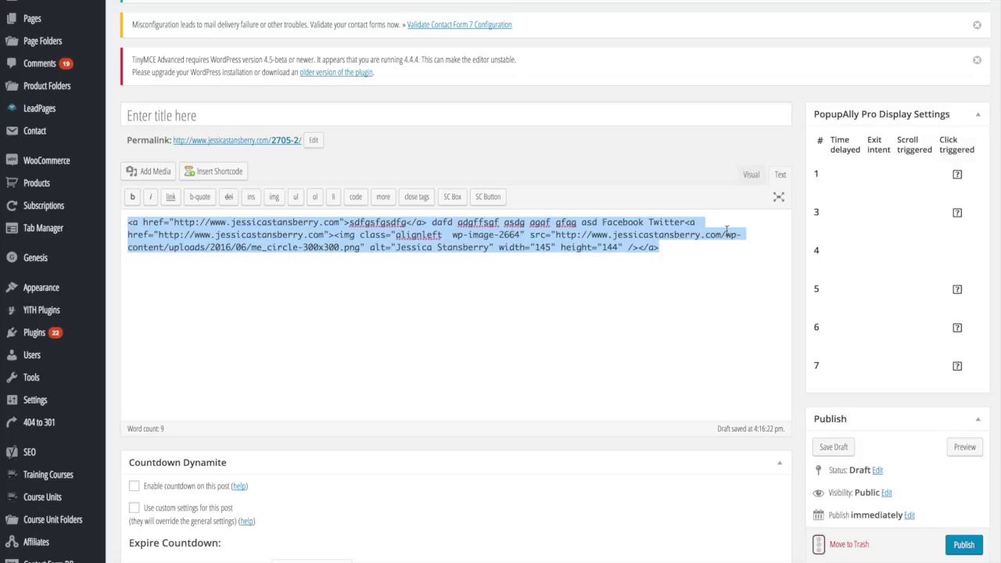
left_click(751, 175)
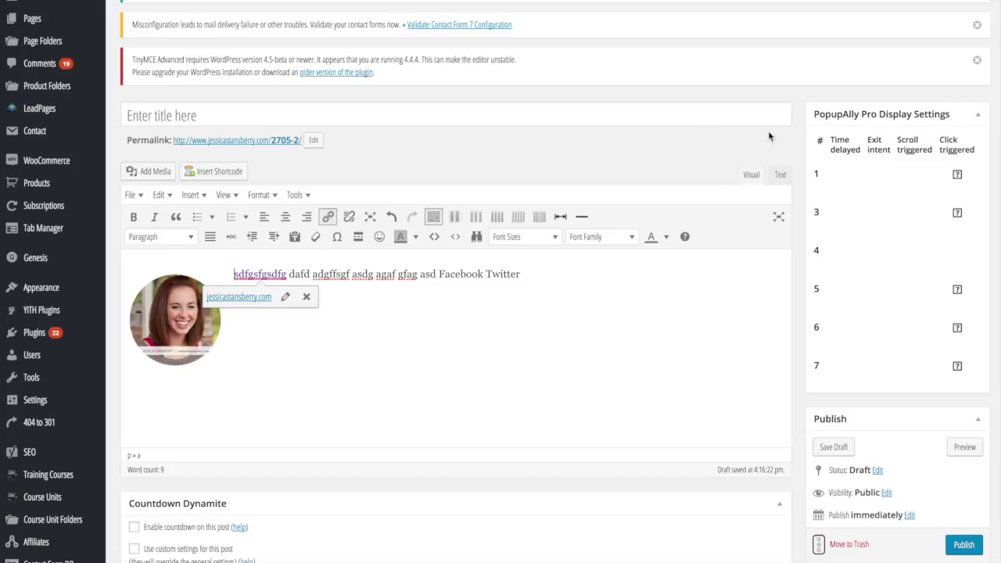
left_click(780, 175)
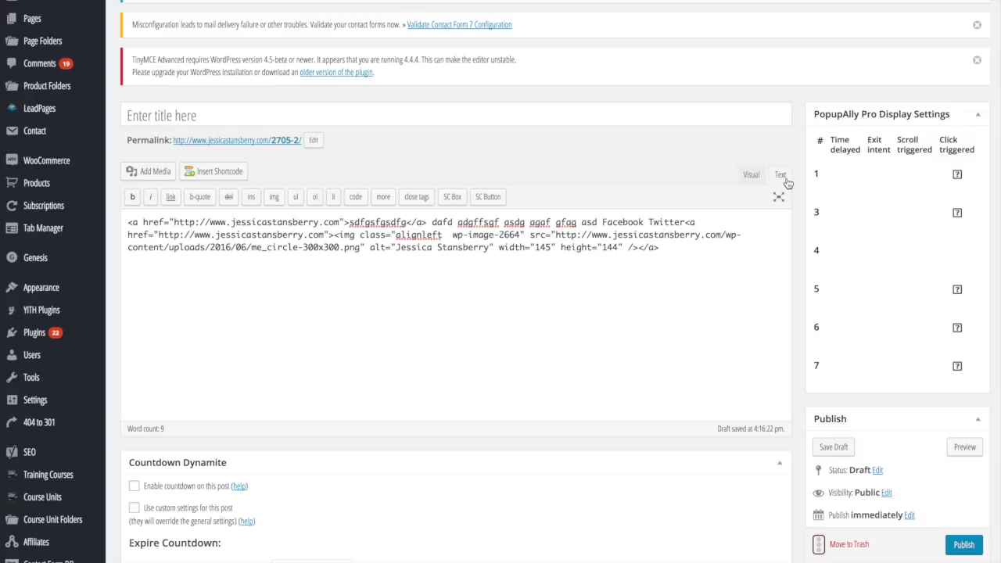